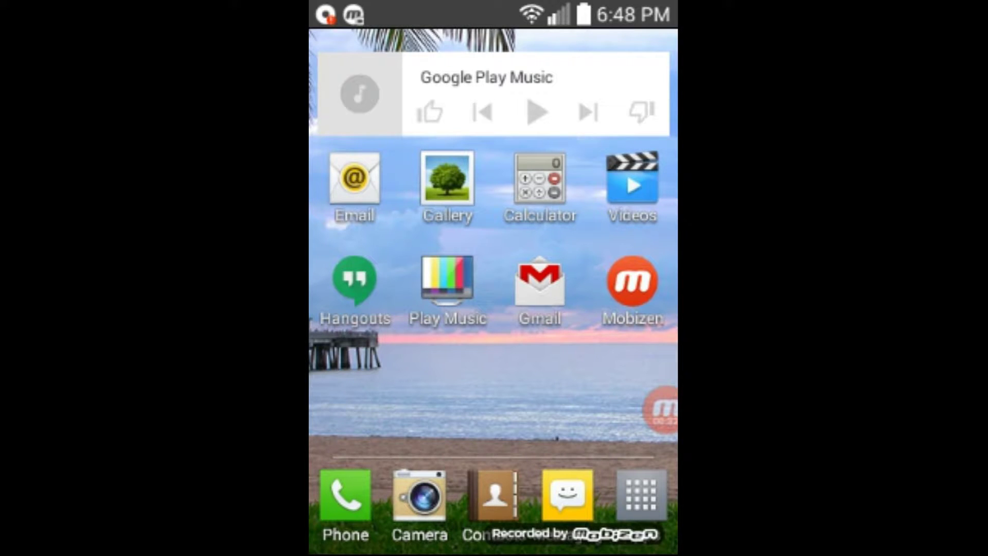
- Reach the Display page via the notification shade's Settings gear
left_click_drag(494, 8, 494, 433)
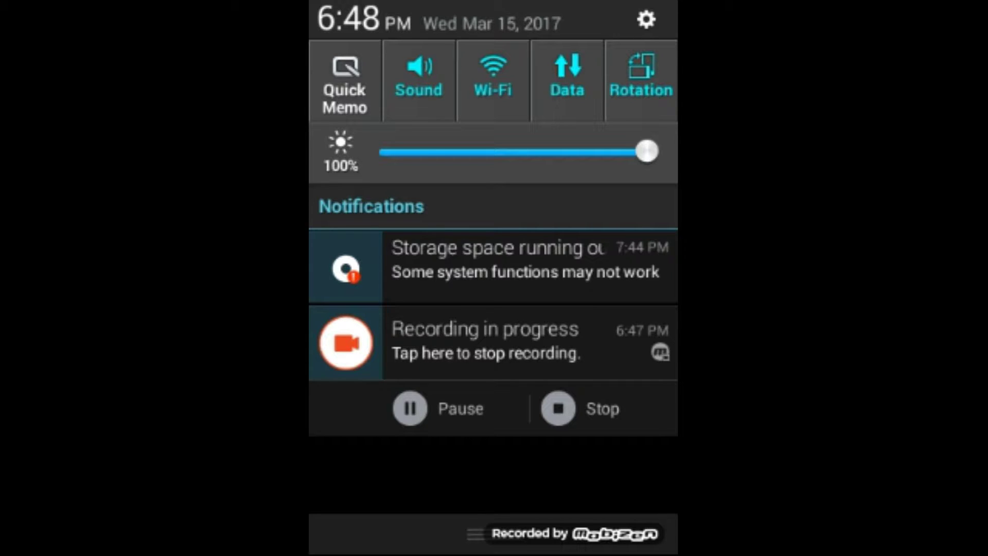
left_click(646, 19)
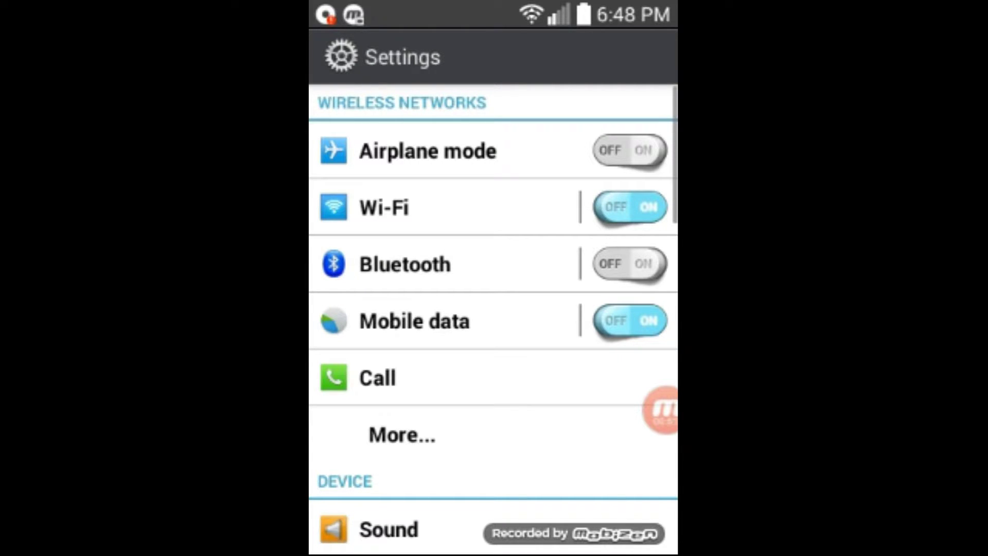
scroll(493, 318, "down", 5)
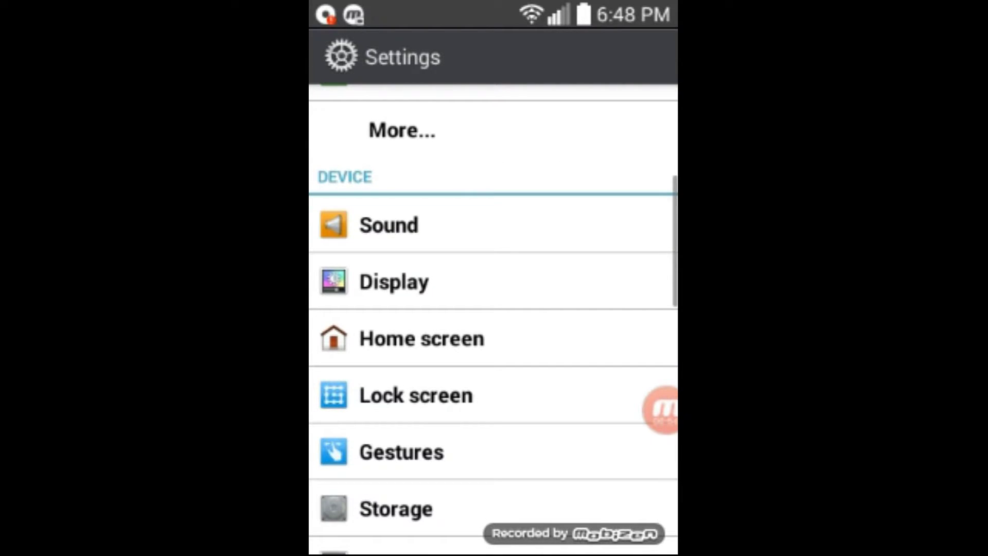
left_click(432, 281)
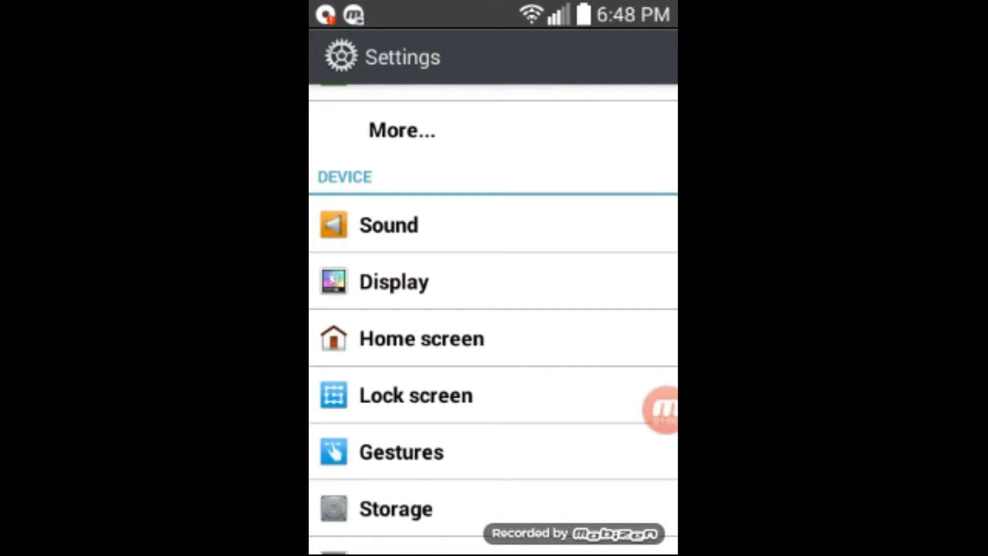
- Set the font size to Large from the Font size dialog
left_click(394, 281)
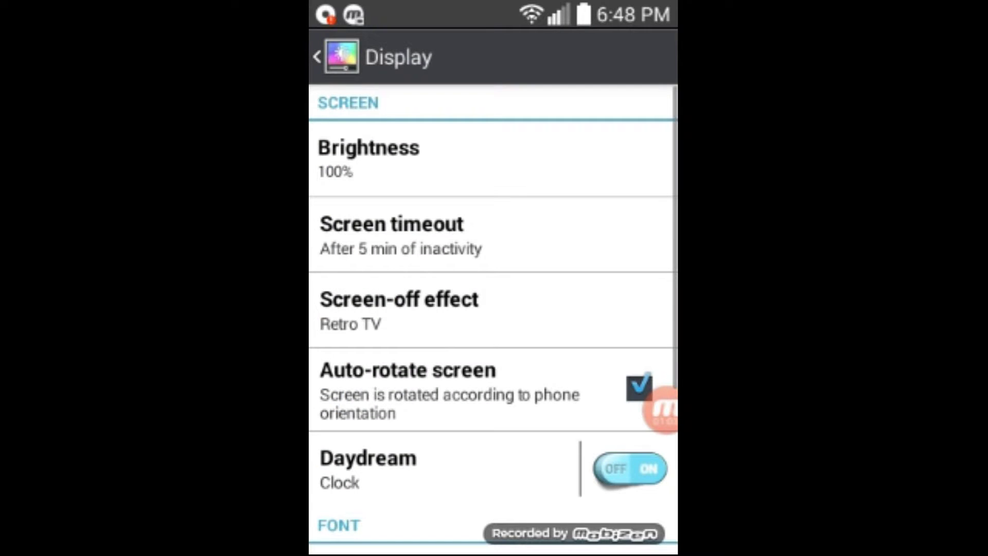
scroll(493, 324, "down", 5)
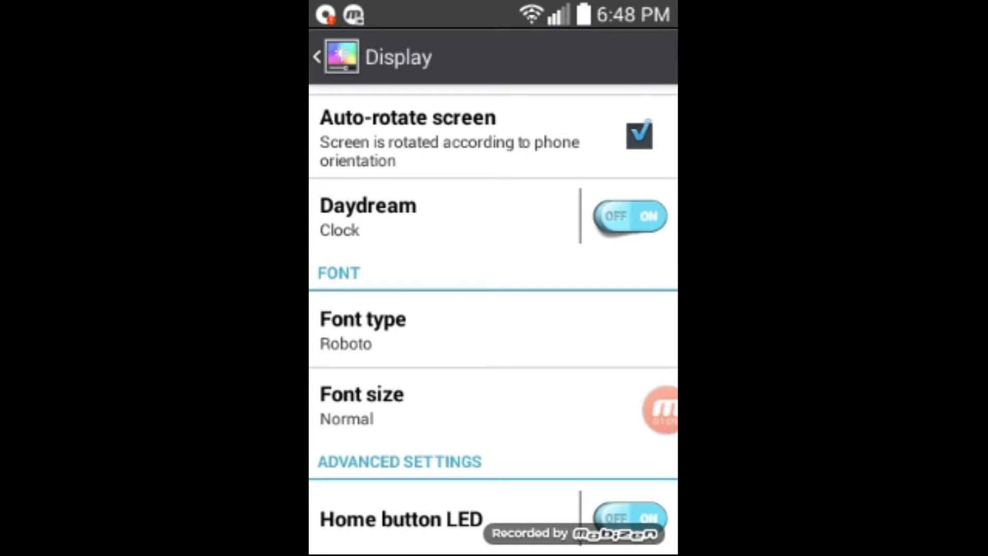
left_click(463, 405)
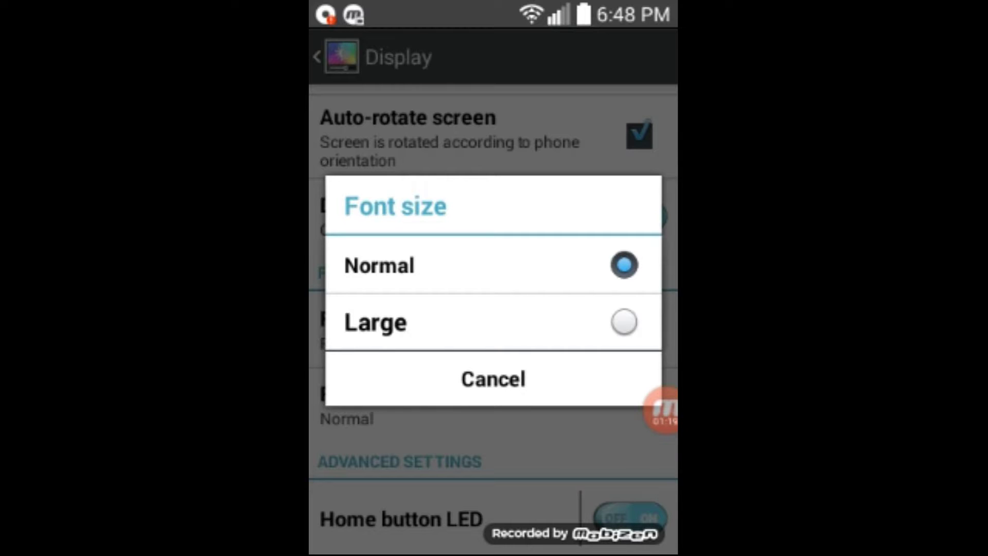
left_click(493, 322)
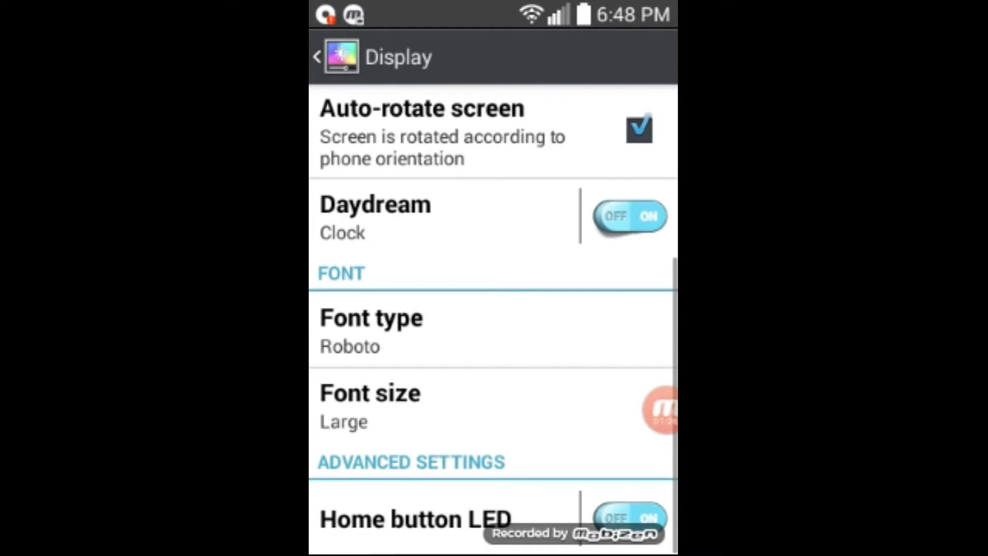
scroll(493, 324, "up", 2)
scroll(493, 324, "down", 2)
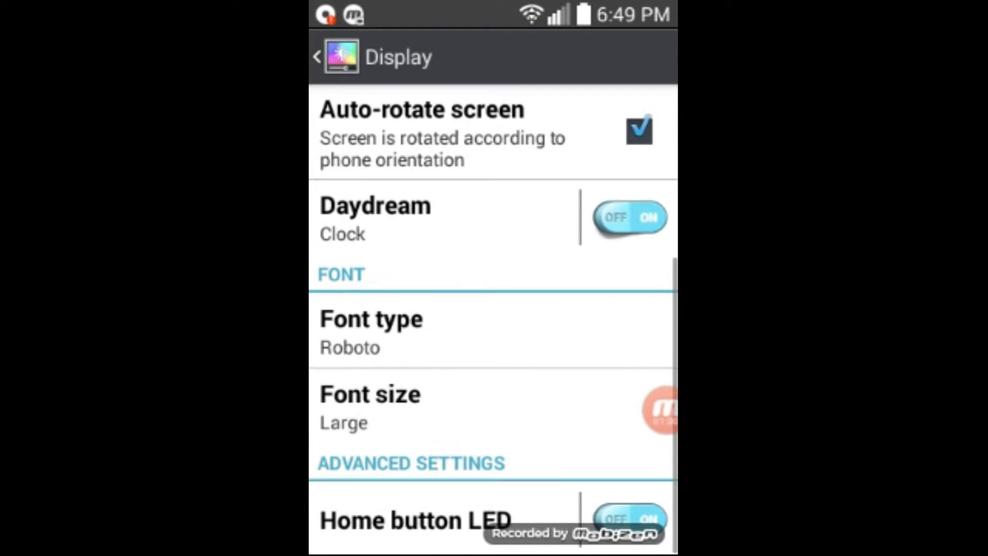
scroll(493, 324, "up", 2)
scroll(493, 325, "up", 2)
scroll(493, 324, "down", 4)
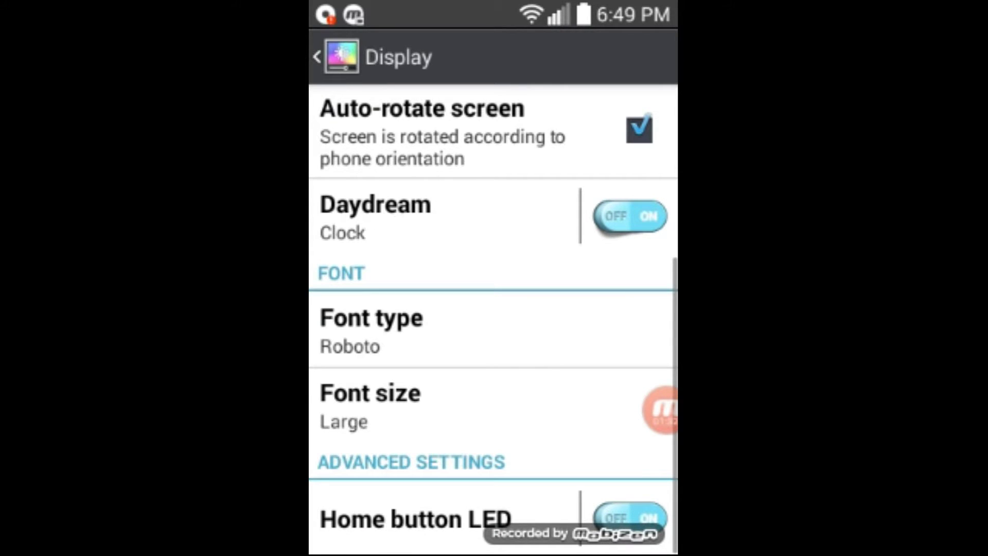
- Leave font type as Roboto and revert the font size to Normal
left_click(494, 330)
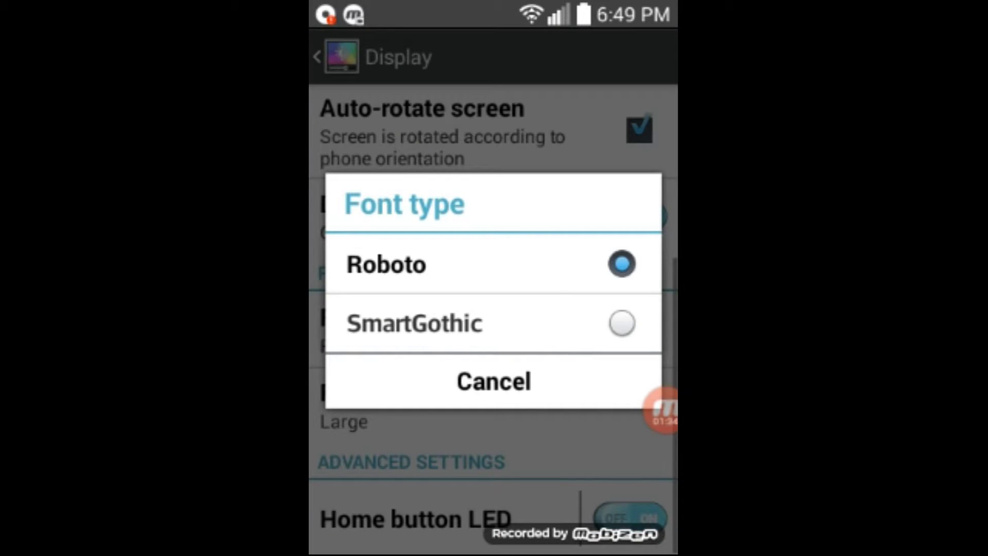
left_click(493, 380)
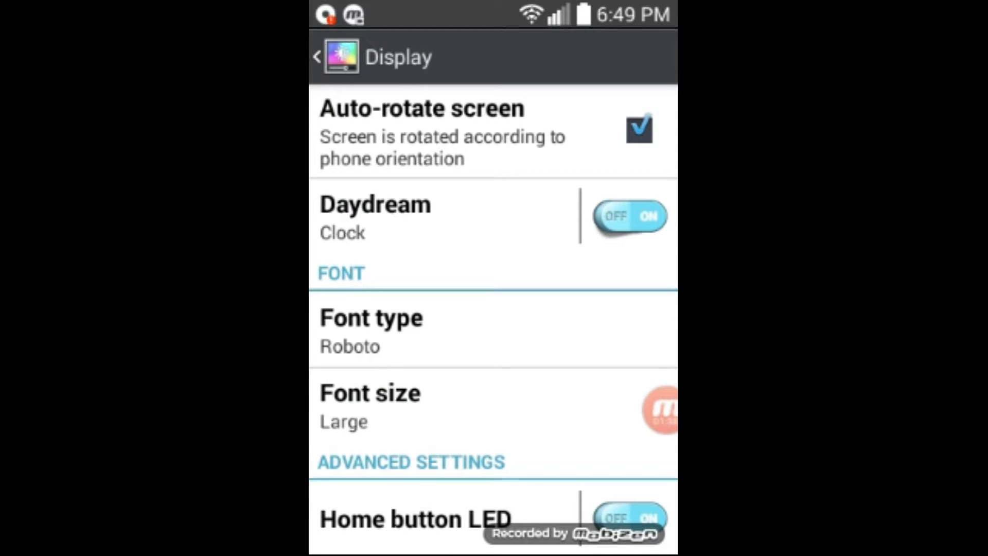
left_click(463, 406)
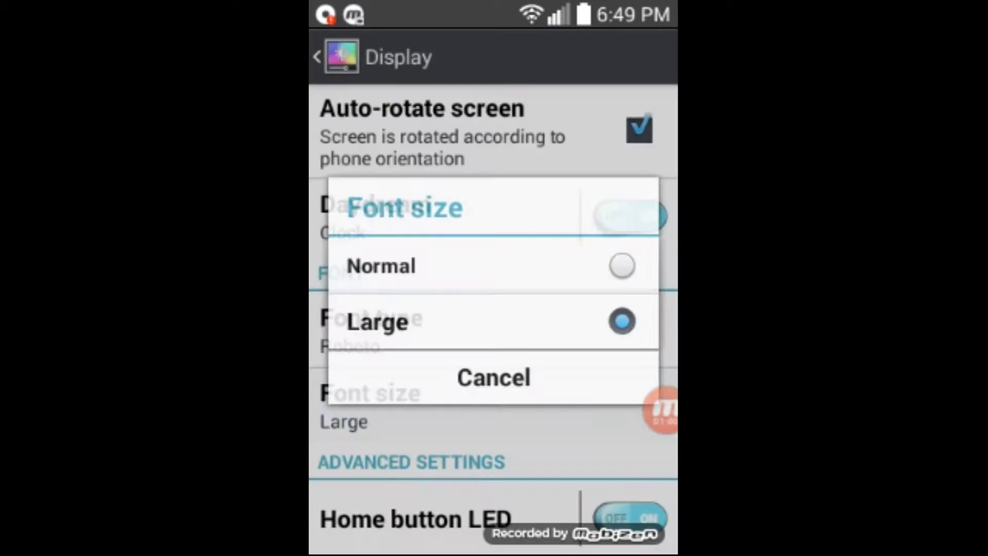
left_click(463, 265)
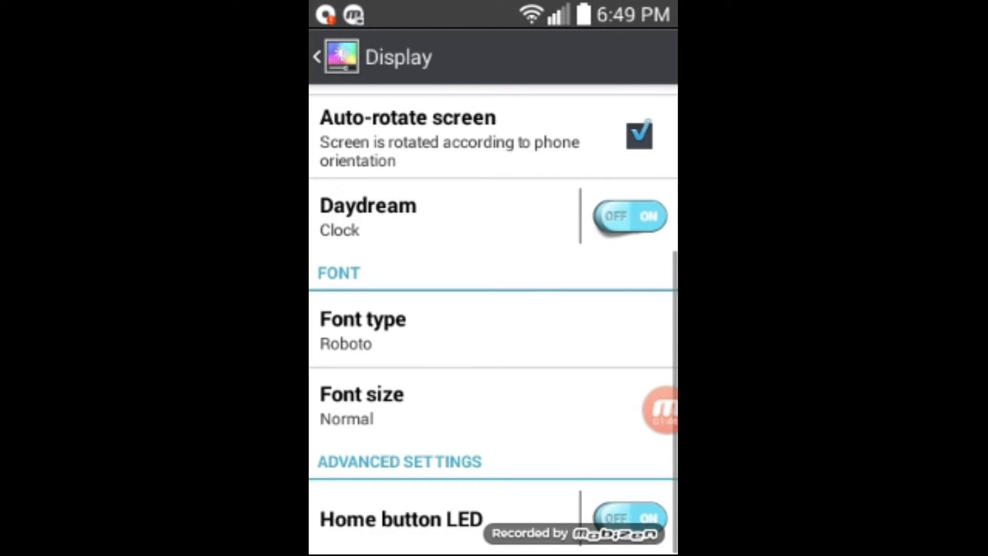
scroll(493, 324, "up", 5)
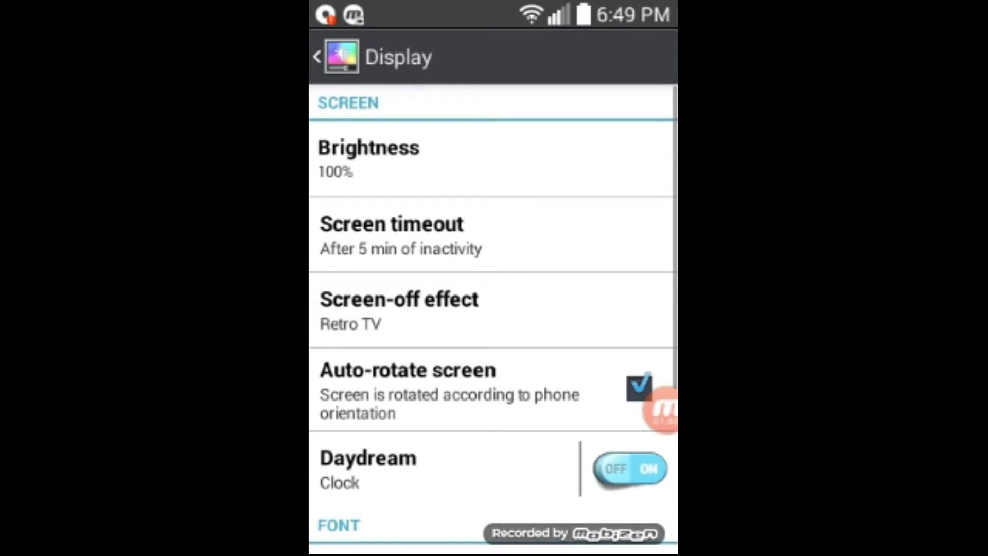
scroll(493, 324, "down", 3)
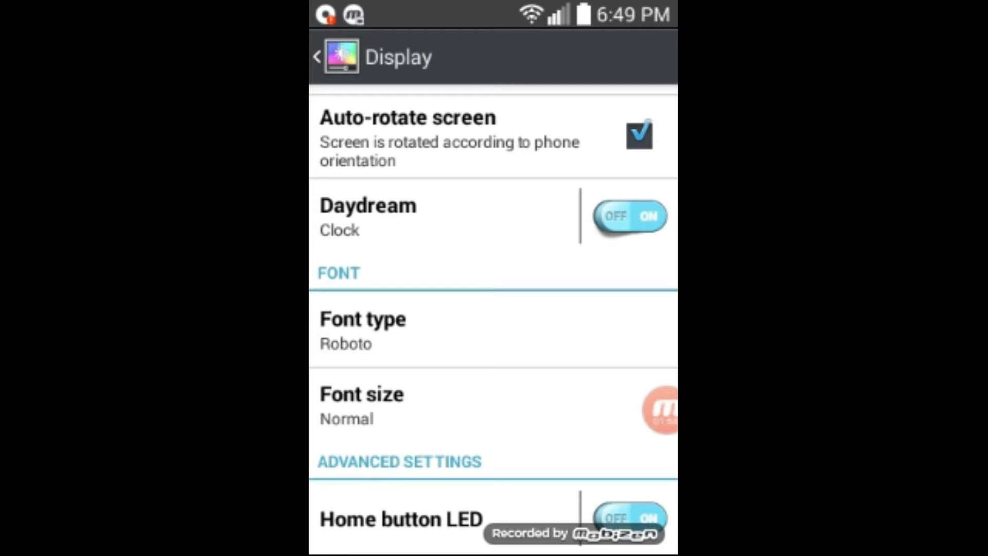
scroll(494, 324, "up", 5)
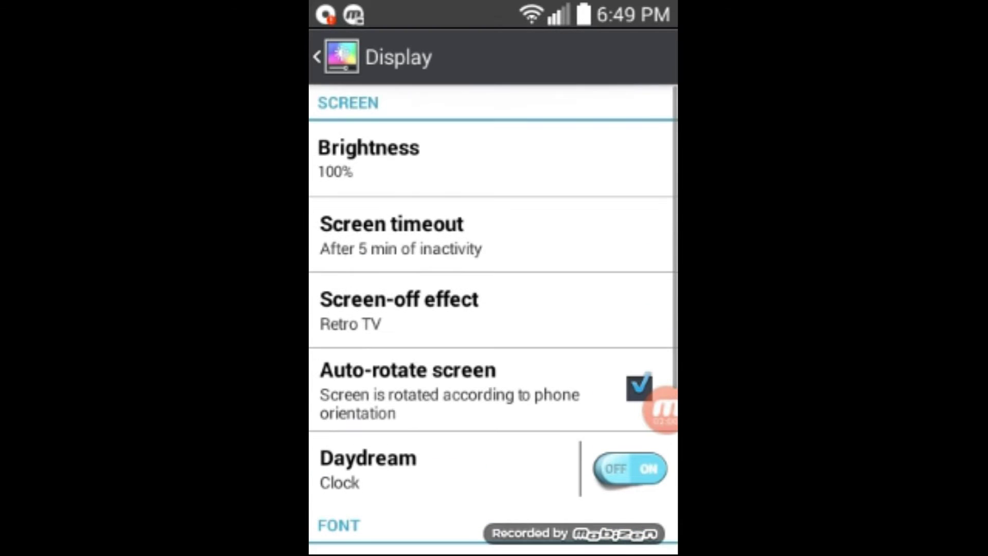
scroll(494, 324, "down", 3)
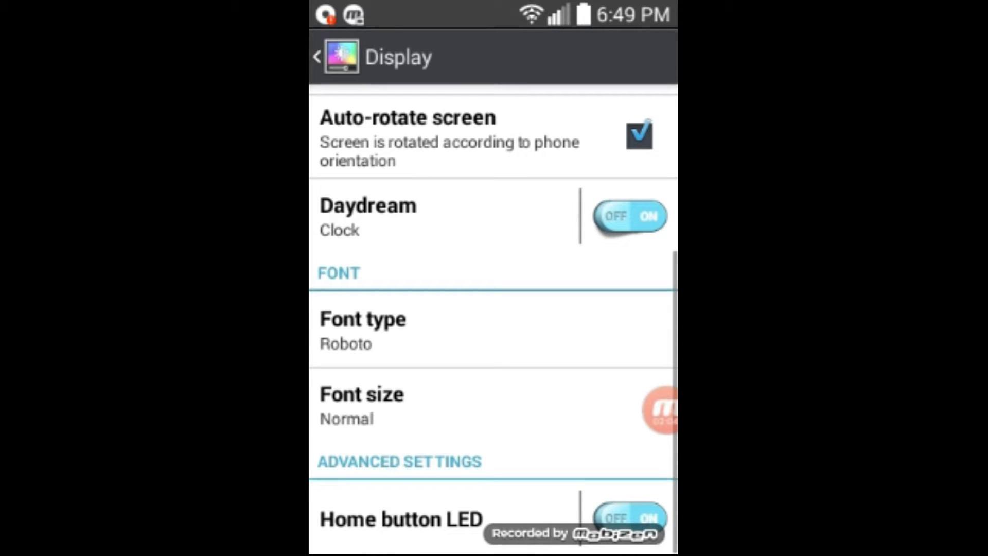
- Return to the home screen with the Home key
key("Home")
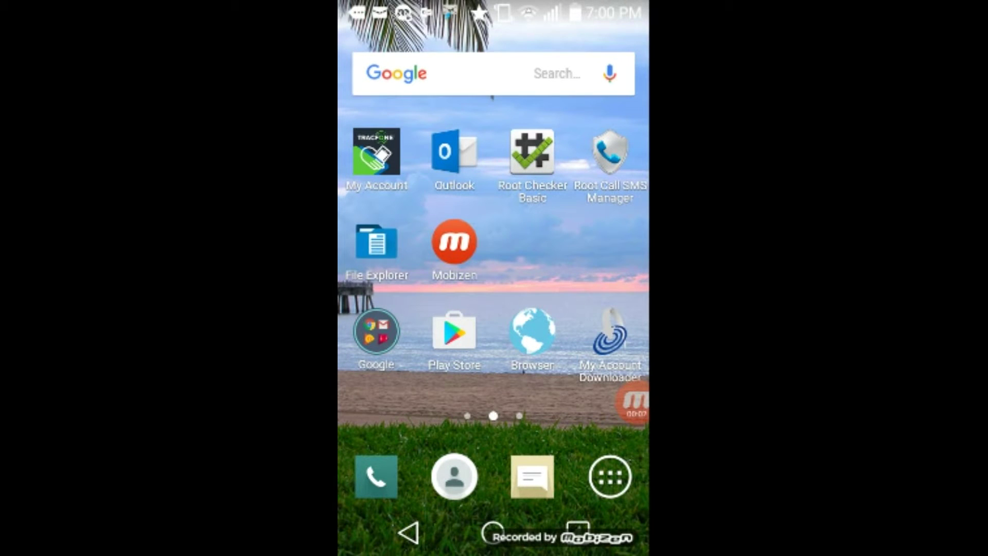
- Reach the second phone's Display page via the notification shade
left_click_drag(494, 7, 494, 192)
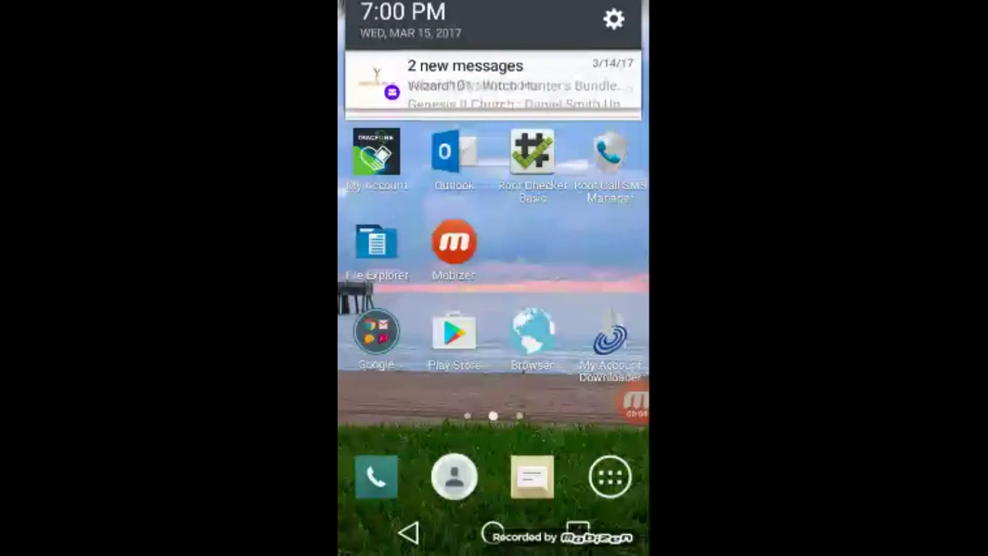
left_click_drag(493, 116, 494, 386)
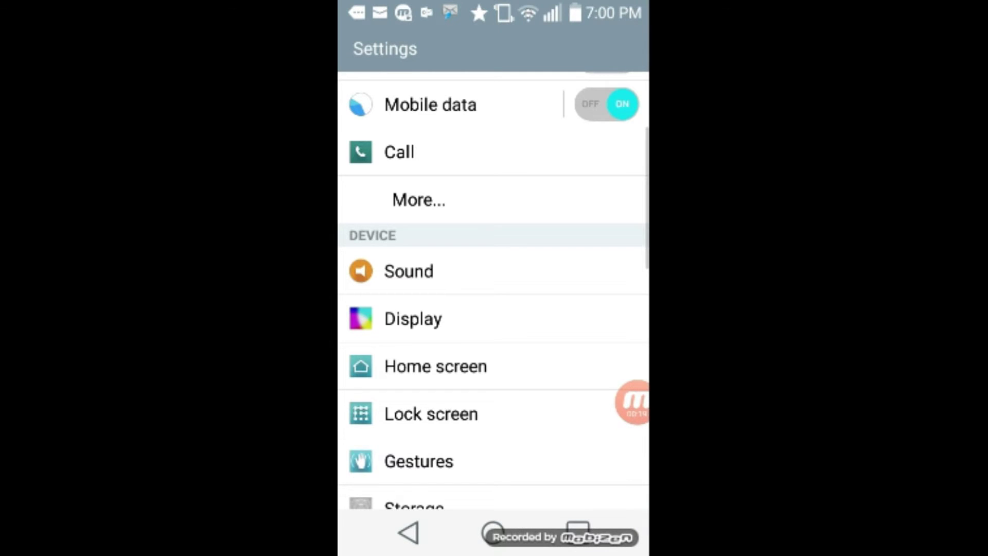
left_click(463, 319)
scroll(494, 309, "down", 3)
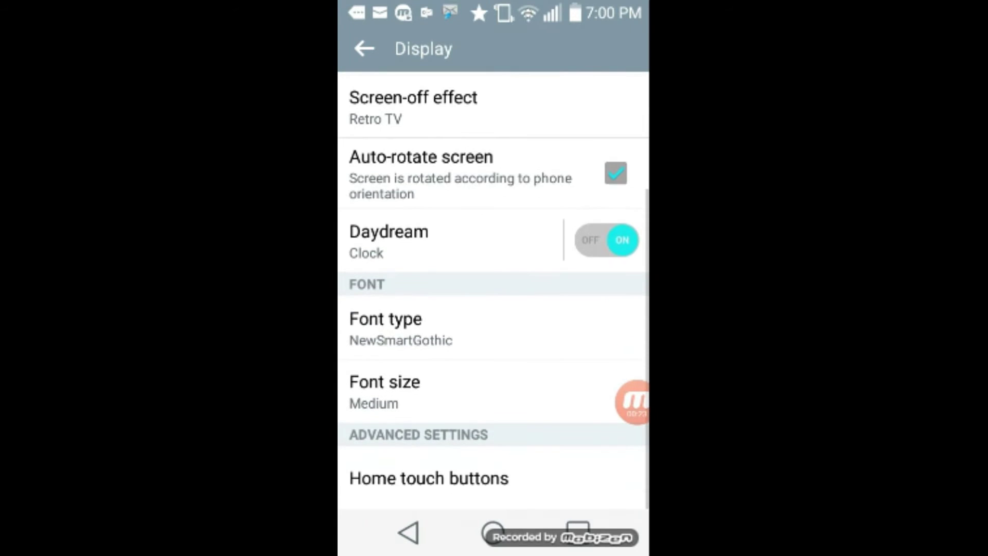
- Keep NewSmartGothic as font type and set the font size to Minimum
left_click(463, 328)
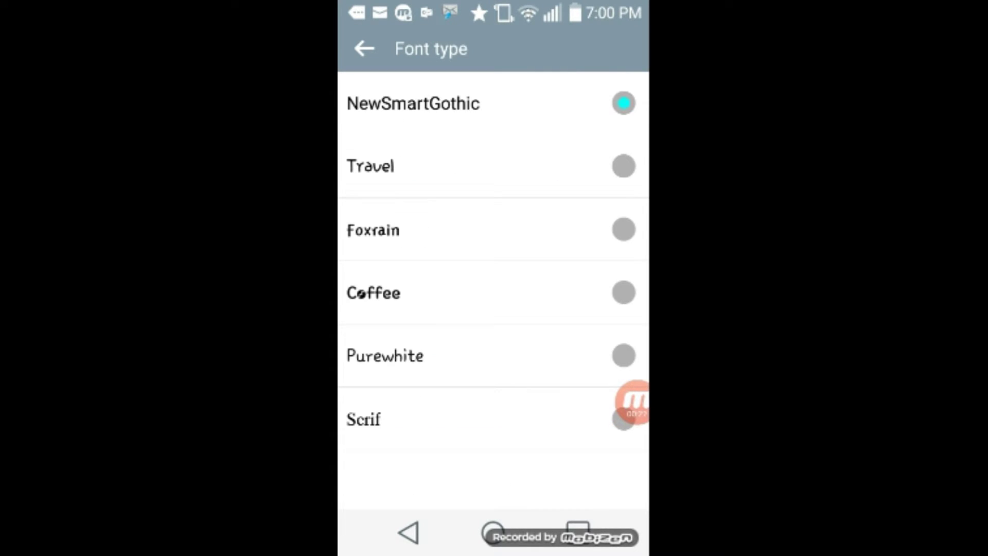
left_click(407, 532)
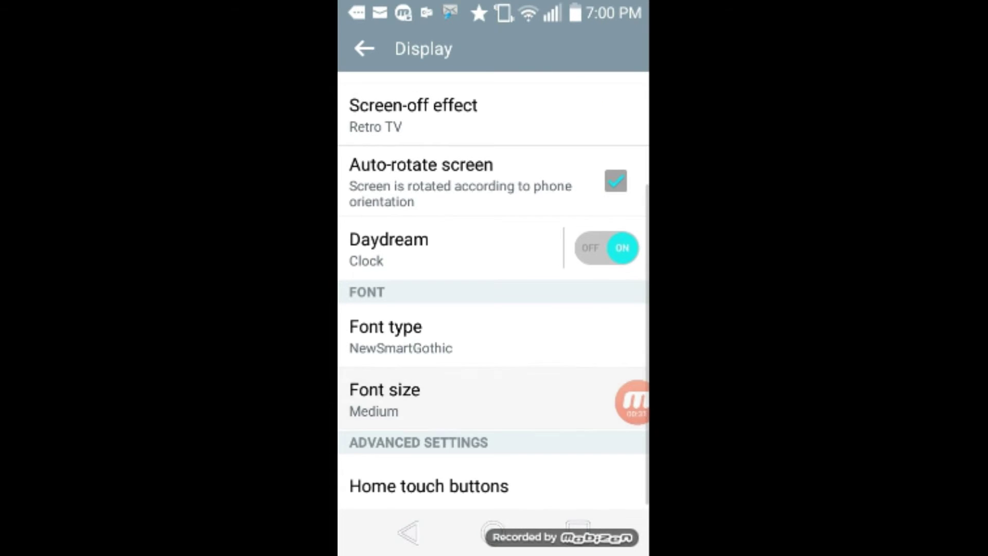
left_click(384, 397)
left_click(494, 432)
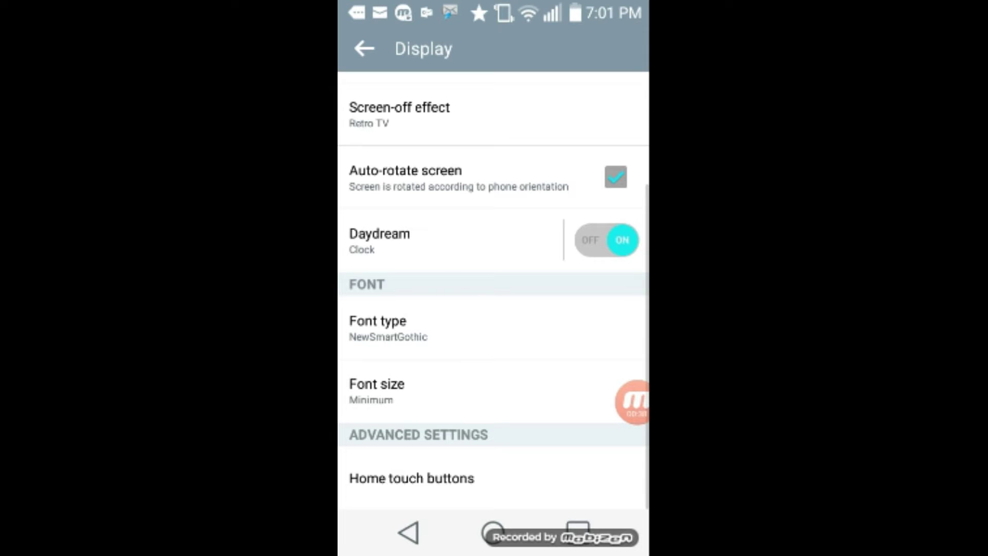
- Set the font size to Medium, then to Maximum, accepting the some-apps-only notice
left_click(378, 390)
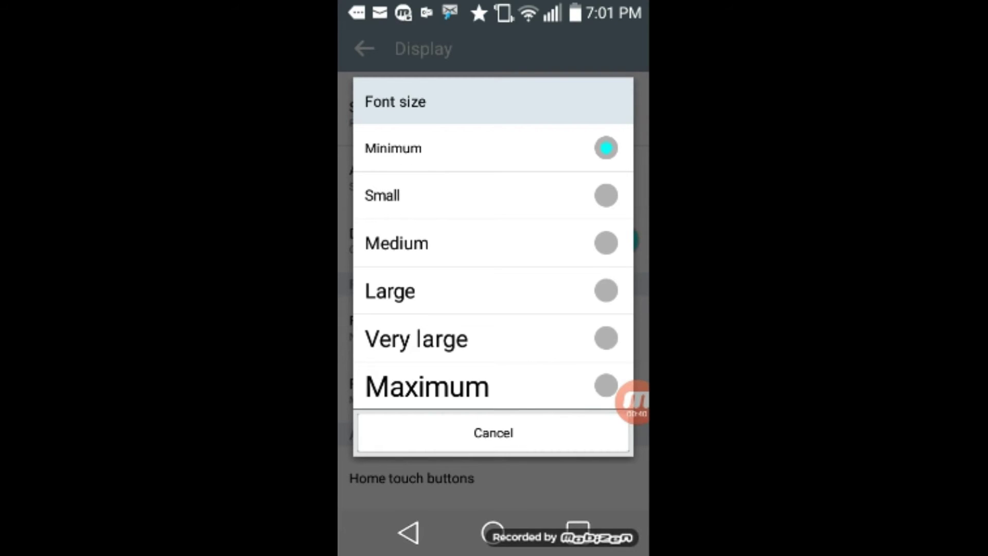
left_click(463, 243)
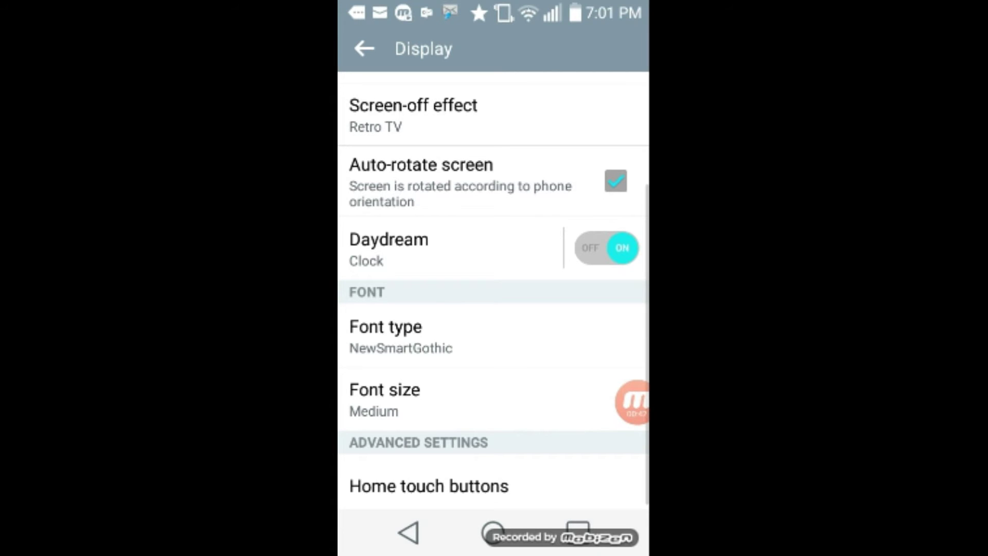
left_click(385, 397)
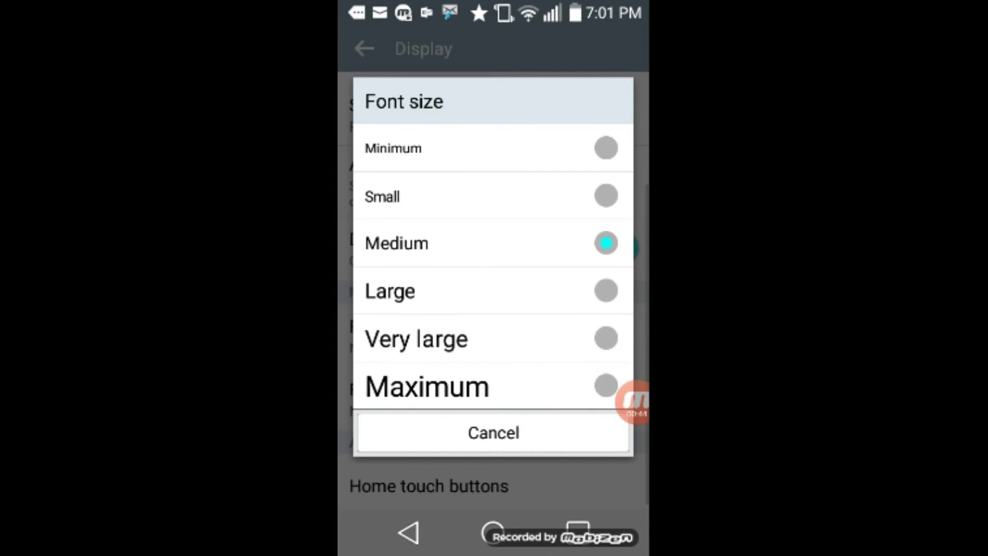
left_click(493, 432)
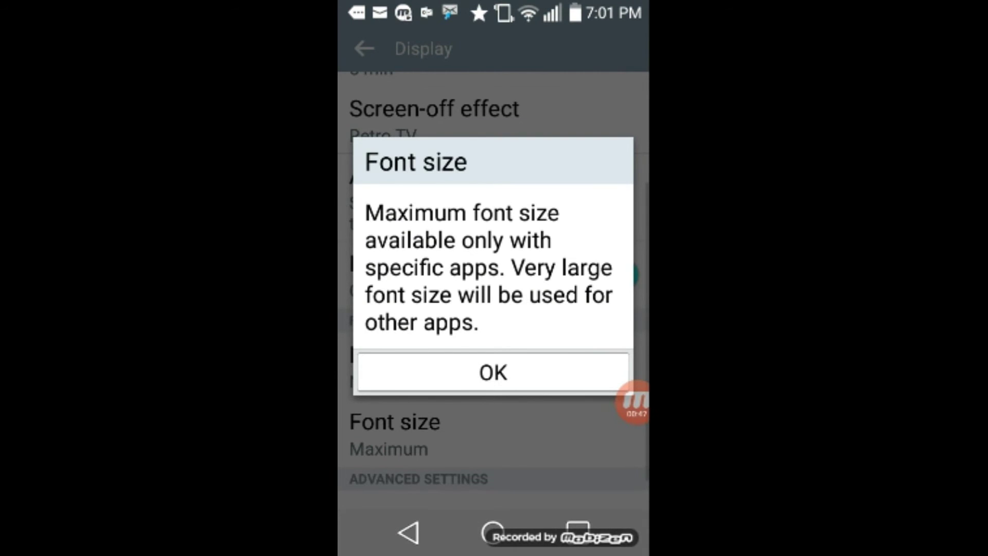
left_click(493, 371)
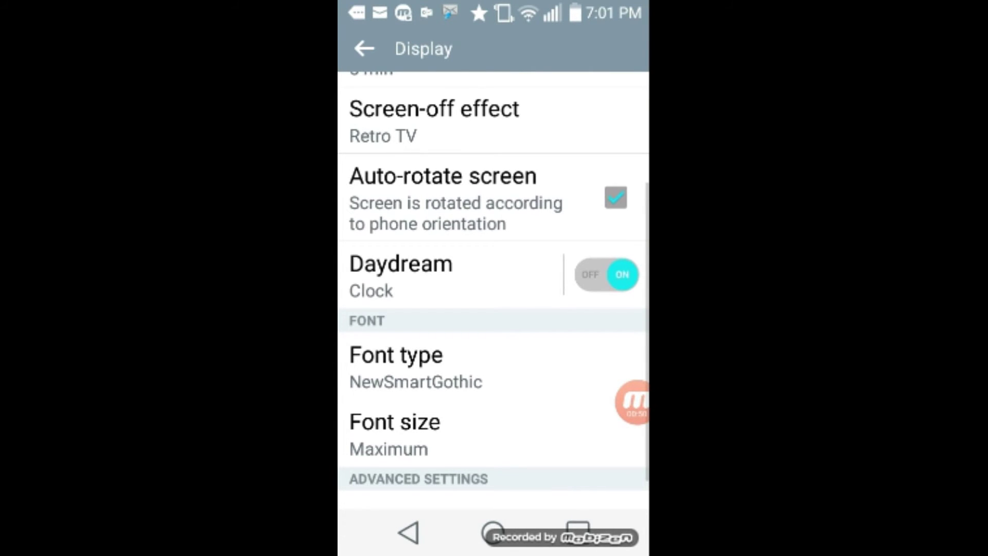
scroll(492, 291, "up", 3)
scroll(494, 291, "down", 4)
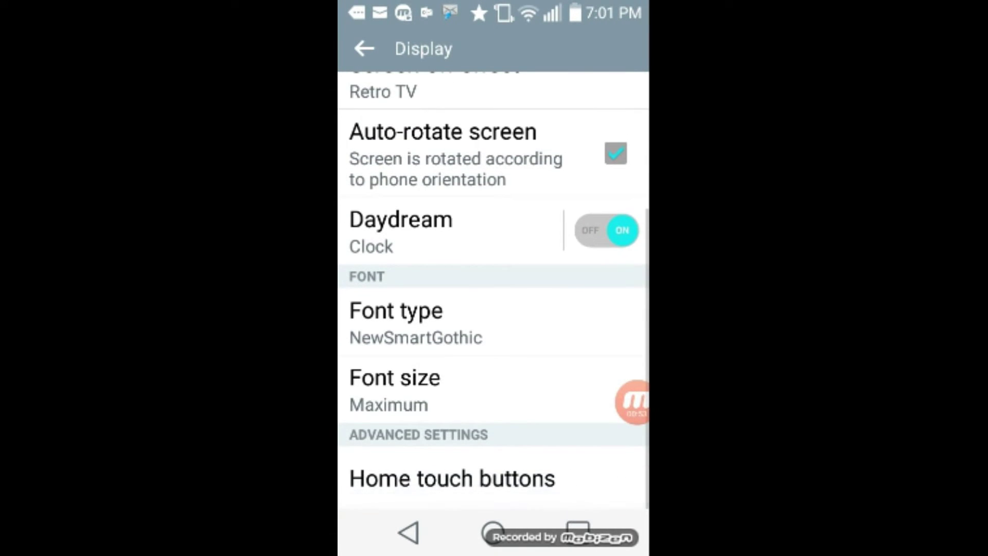
scroll(494, 291, "up", 5)
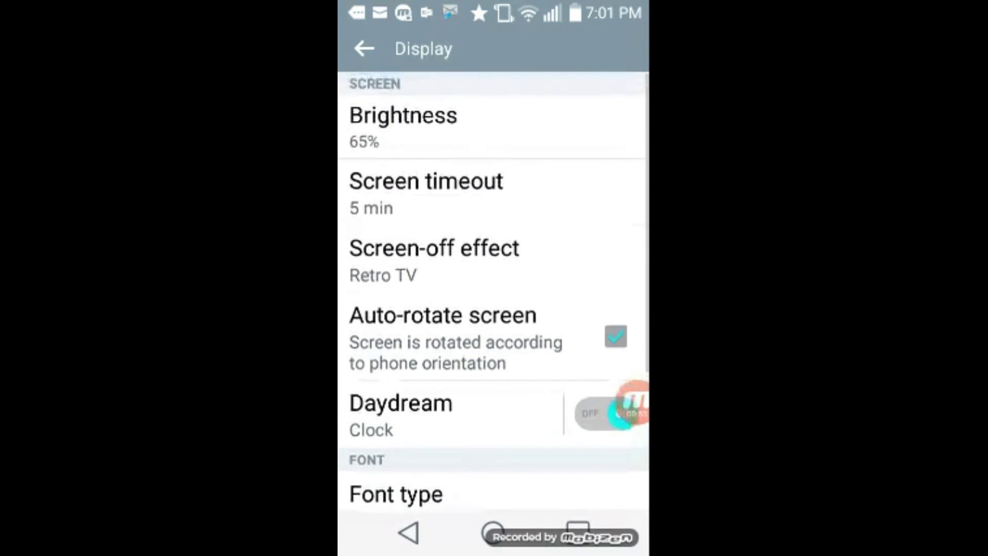
- Go to the home screen and relaunch Settings
left_click(493, 532)
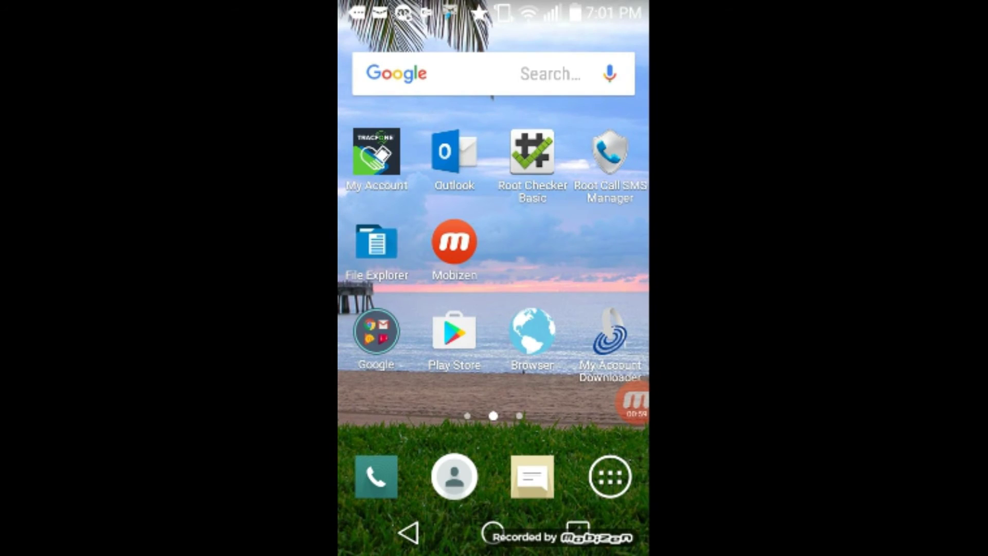
left_click(377, 476)
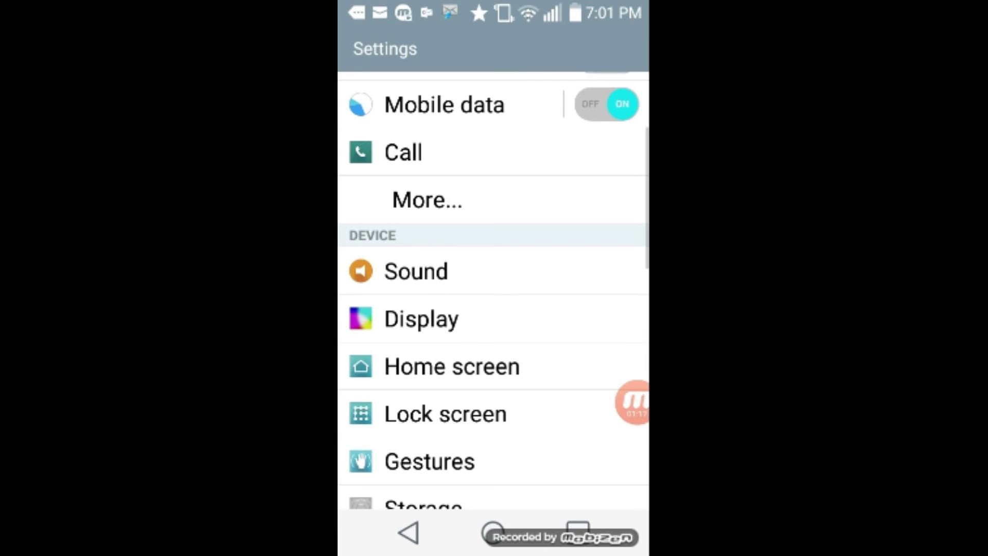
- Set the font size back to Medium on the Display page, then go home
left_click(421, 319)
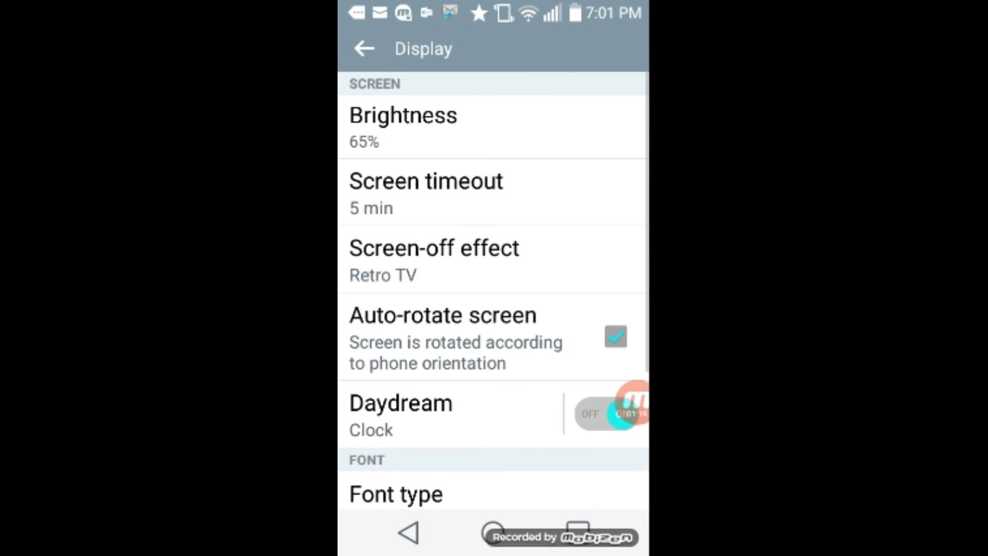
scroll(494, 289, "down", 5)
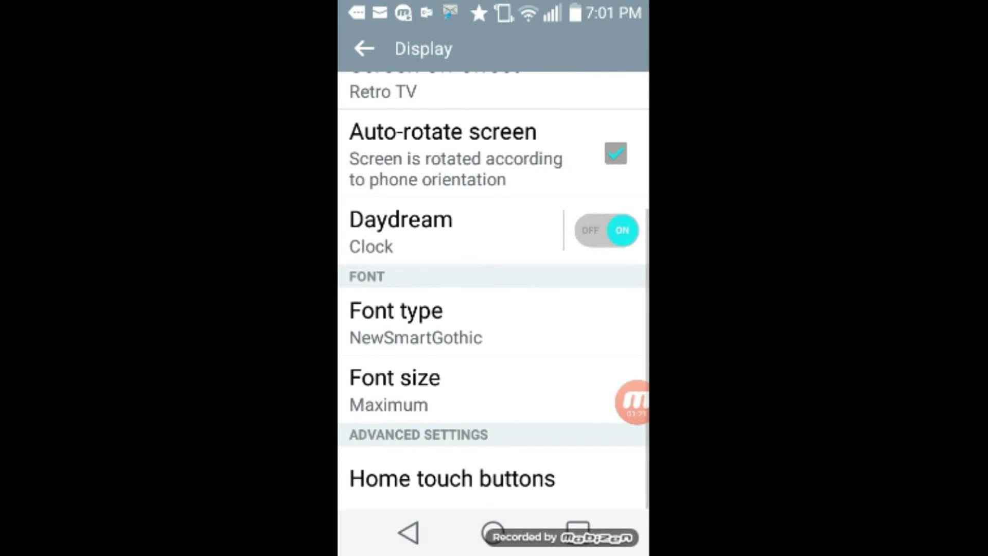
left_click(395, 390)
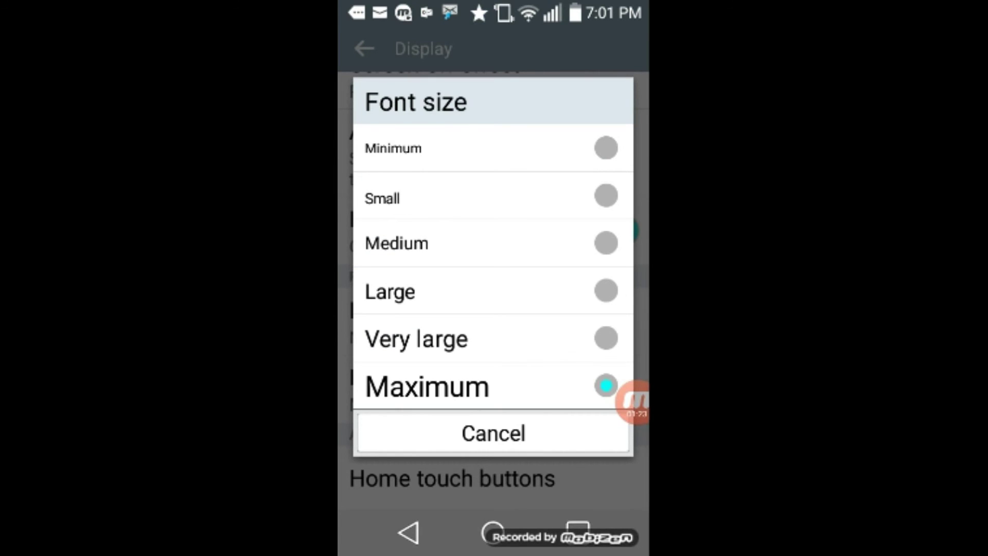
left_click(495, 244)
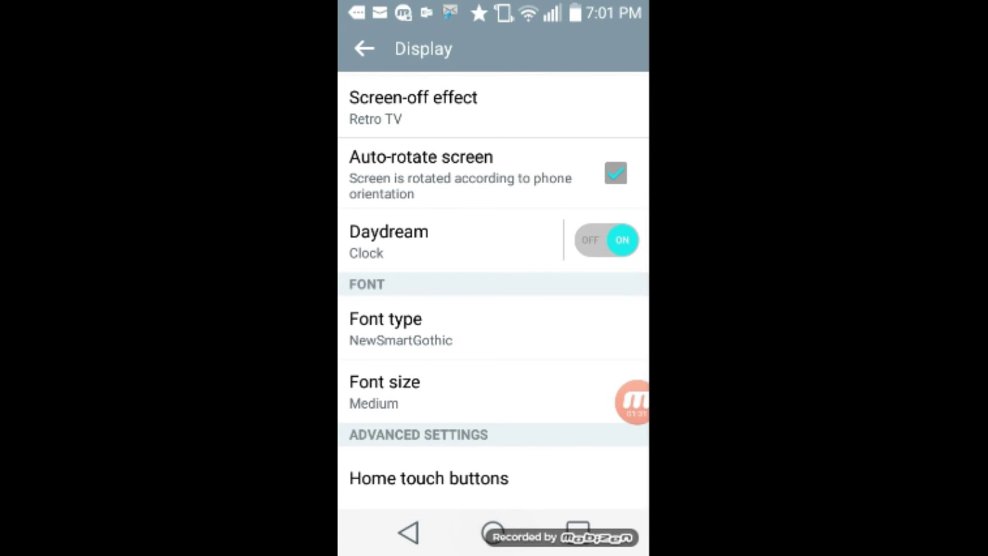
left_click(494, 533)
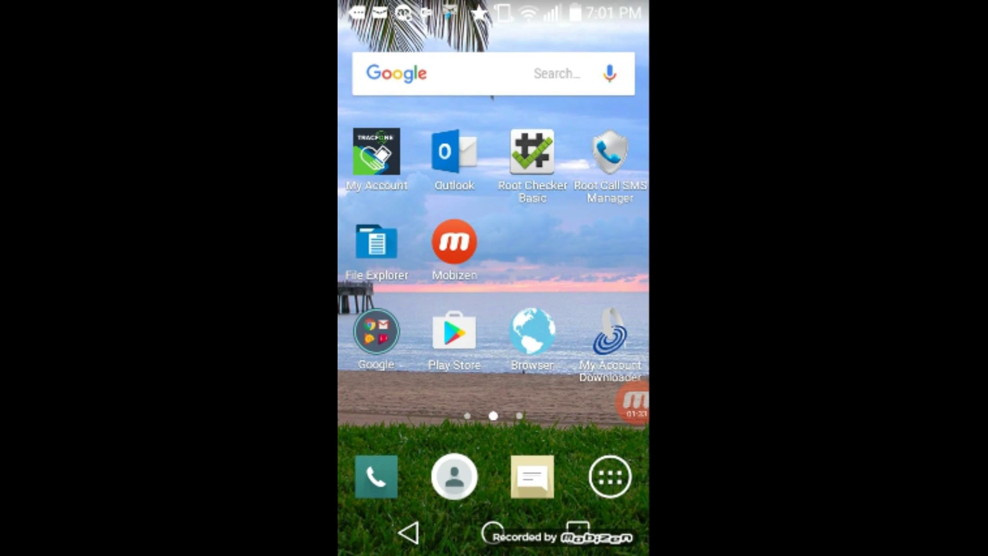